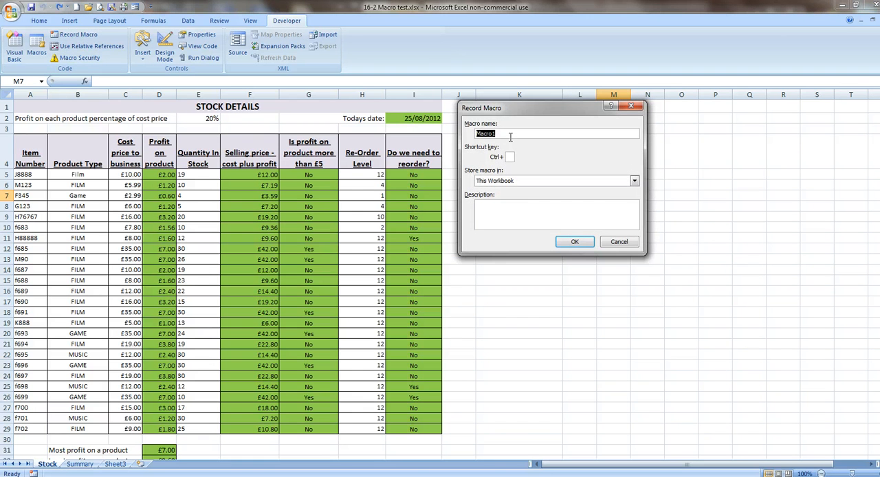
- Record a macro named Movetosummary, replacing the existing one, that switches to the Summary sheet, and stop recording
text(Movetosummary)
click(583, 242)
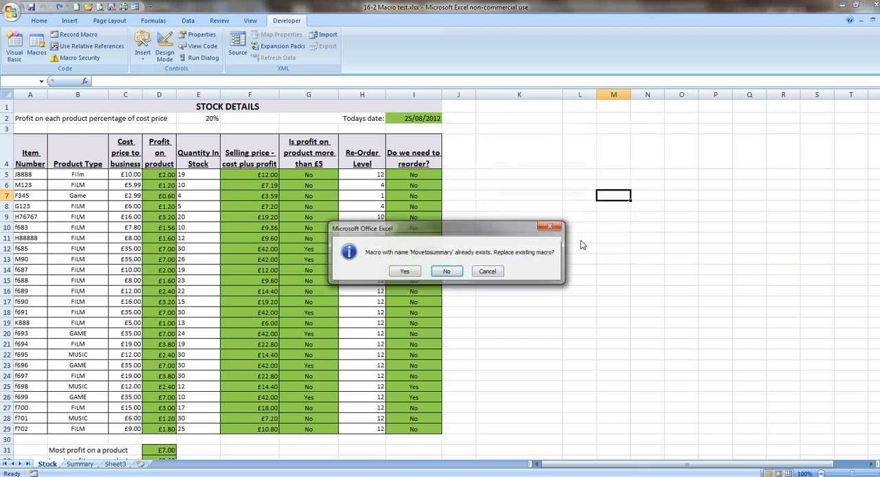
click(411, 274)
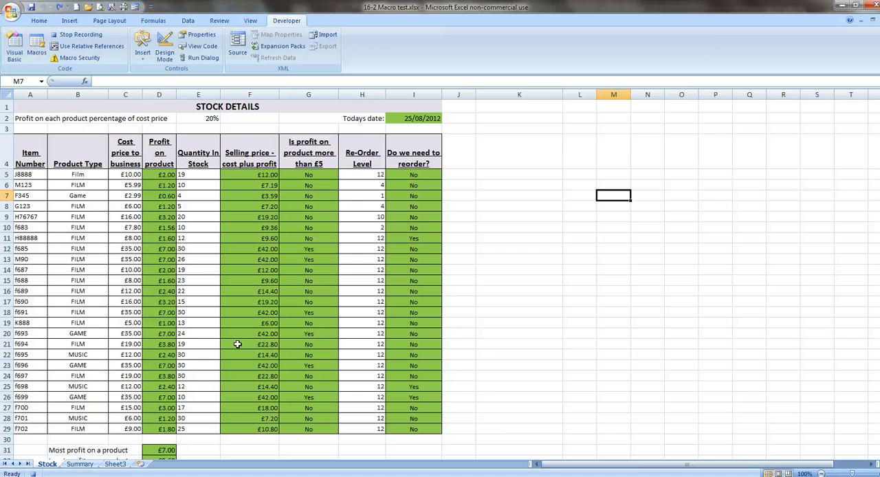
click(79, 464)
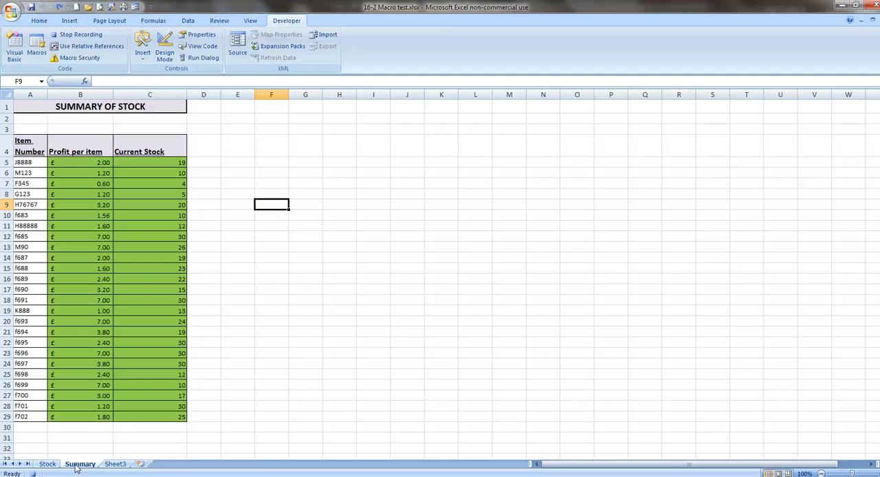
click(73, 34)
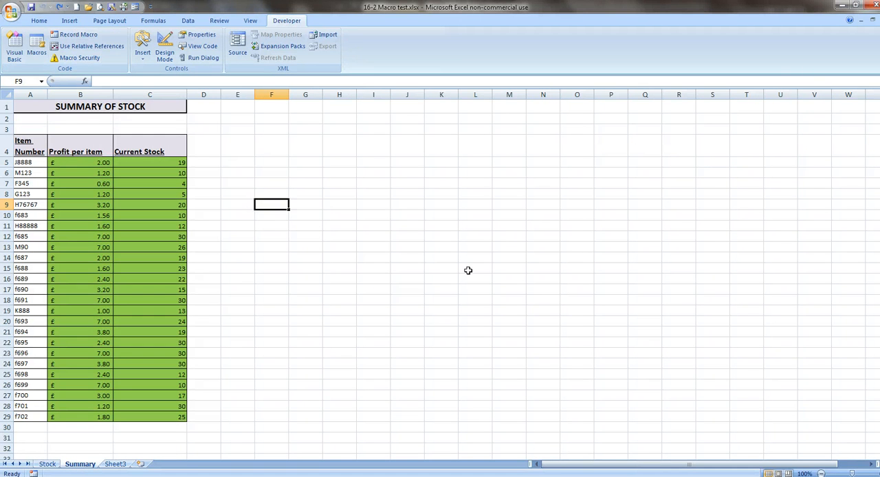
- Record a macro named Movetostock that switches from the Summary sheet to the Stock sheet, and stop recording
click(73, 35)
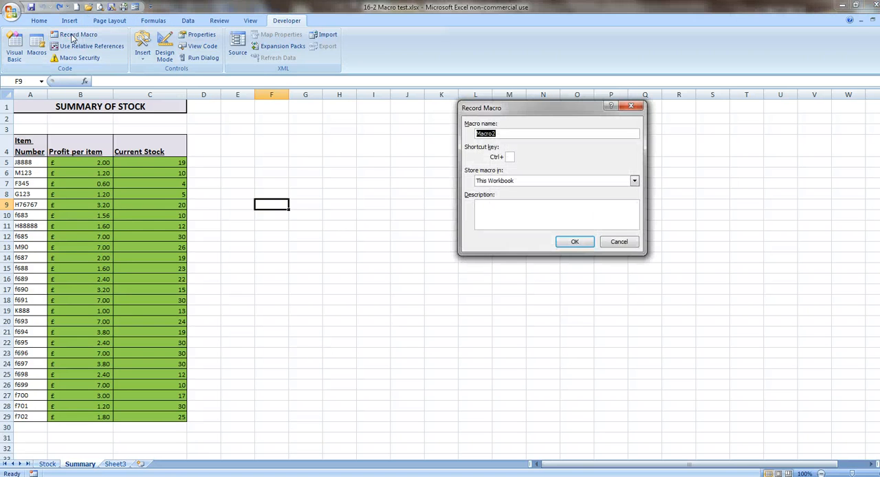
text(Movetostock)
click(574, 241)
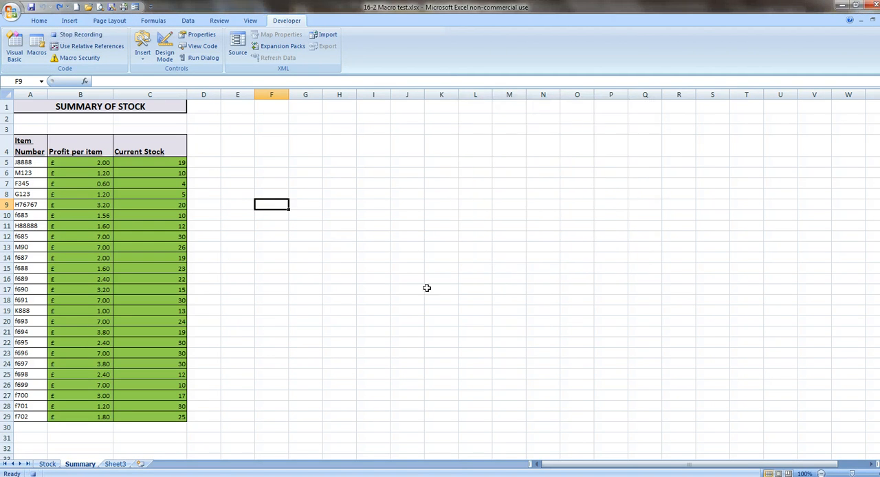
click(47, 463)
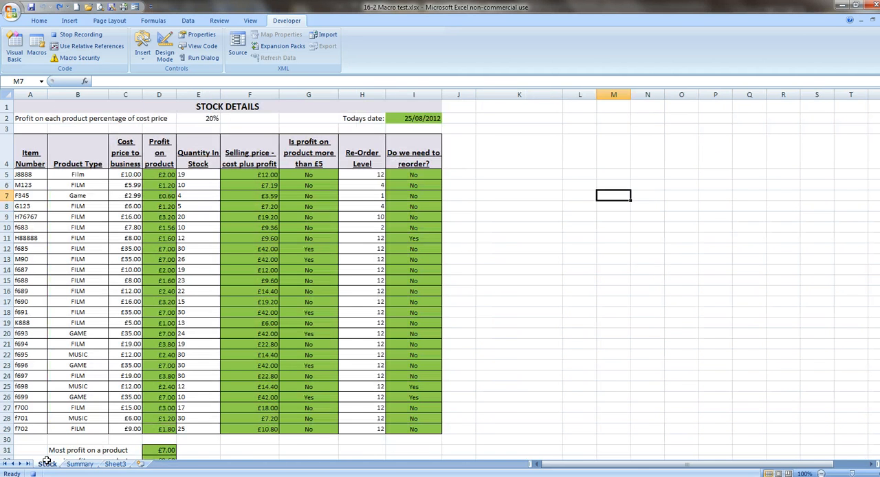
click(81, 35)
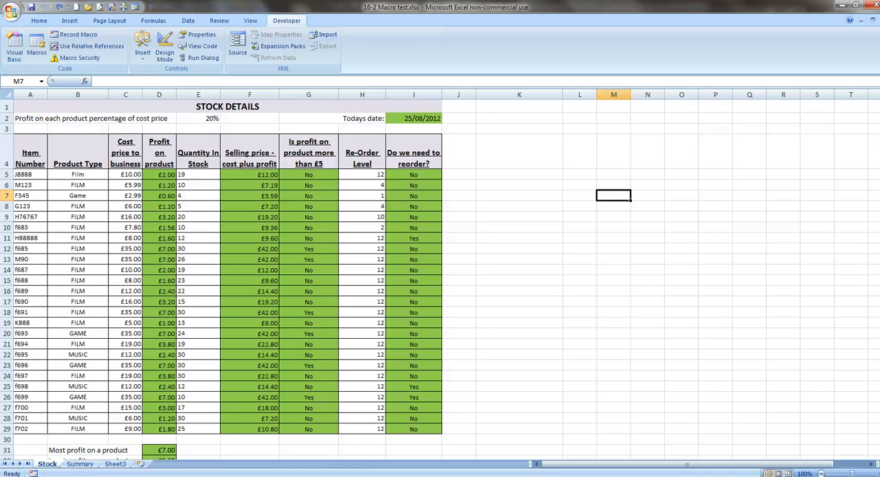
- Insert a new worksheet before the Stock sheet and rename it MENU
right_click(44, 469)
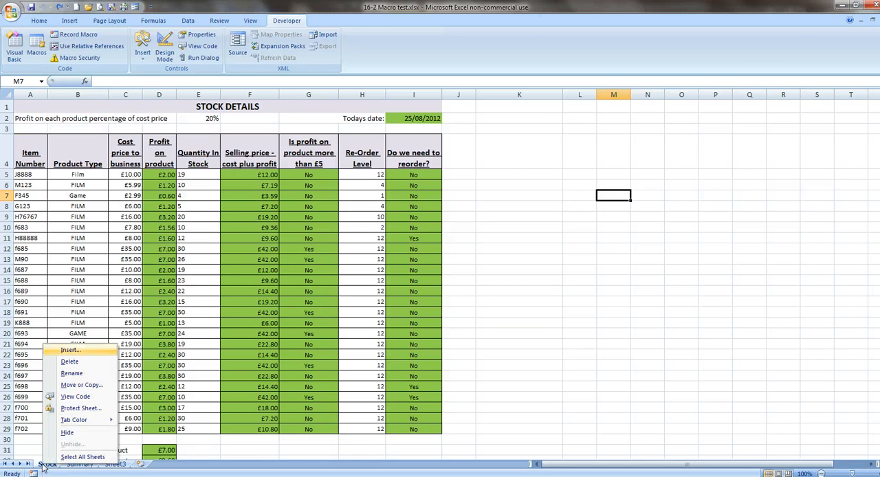
click(69, 350)
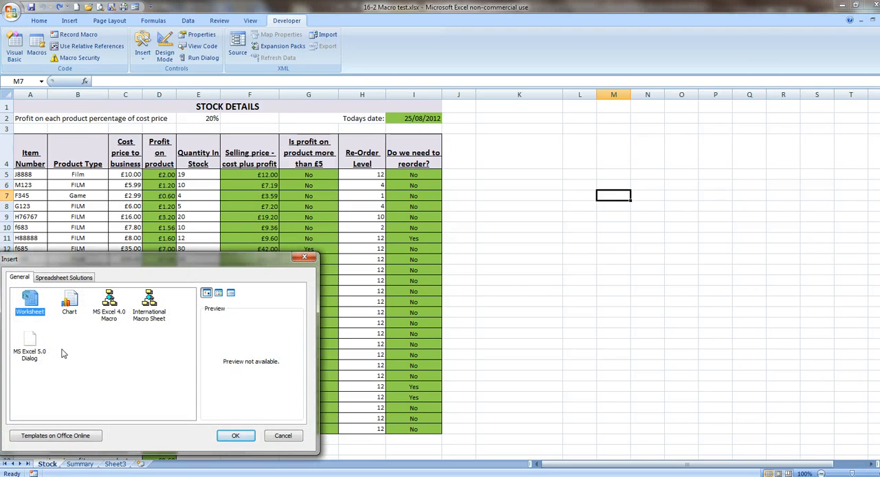
click(226, 435)
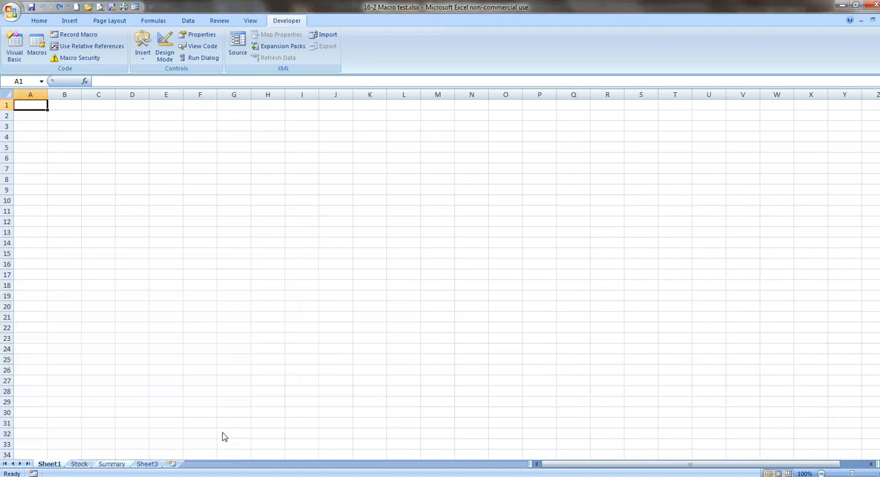
right_click(52, 468)
click(51, 372)
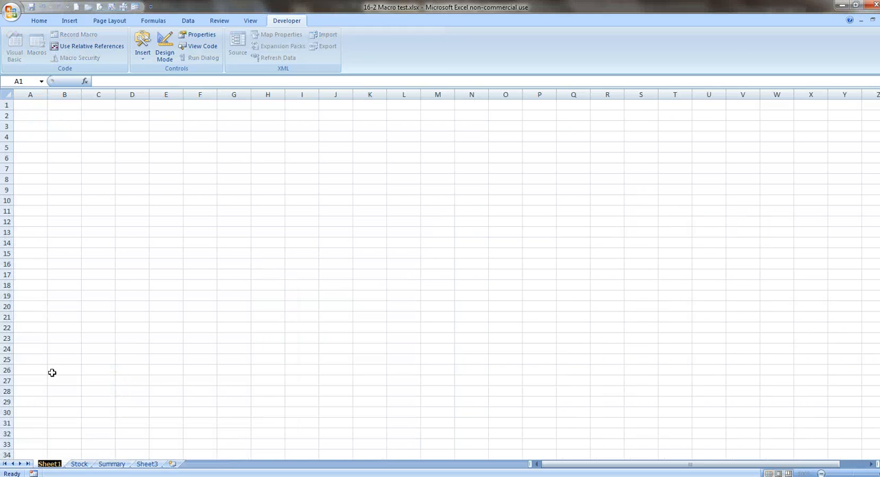
text(MENU)
click(144, 305)
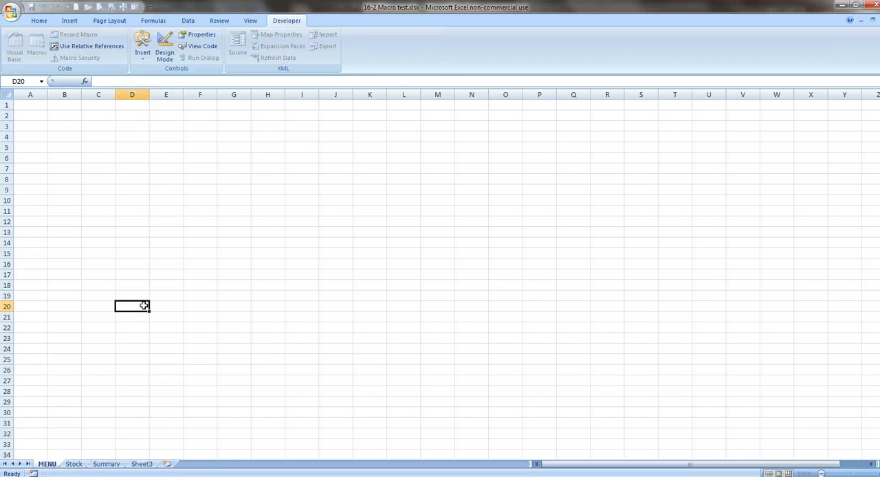
- Draw a rectangle about 2.1 cm high and 6.1 cm wide over columns B to E, rows 5 to 9, on the MENU sheet
click(69, 23)
click(116, 47)
click(144, 81)
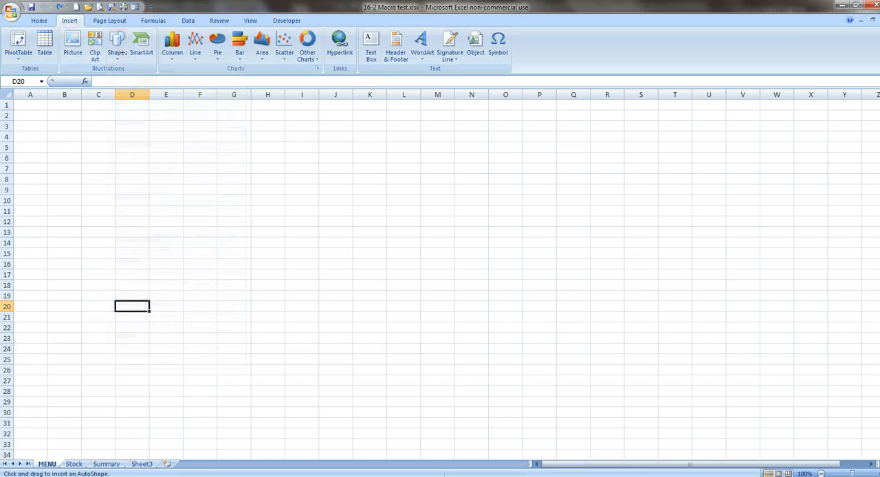
mouse_move(50, 149)
mouse_down()
mouse_move(56, 165)
mouse_move(175, 193)
mouse_up()
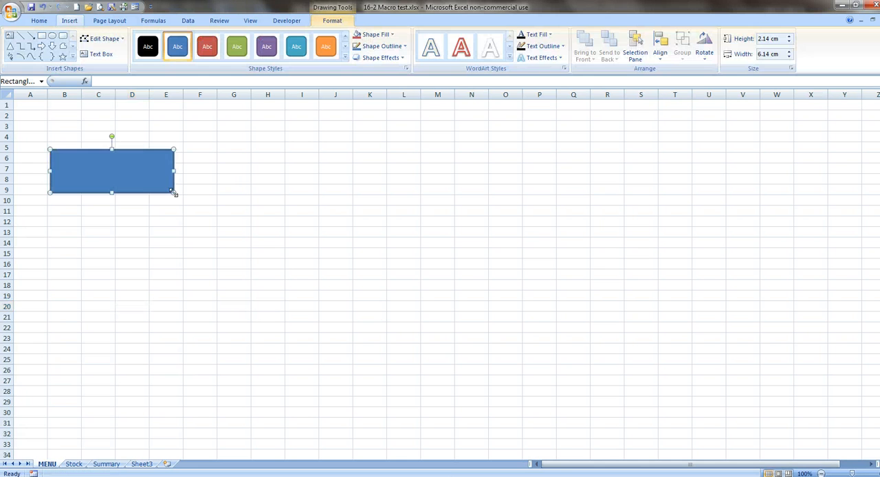
- Change the rectangle's solid fill to a light blue theme colour
right_click(147, 176)
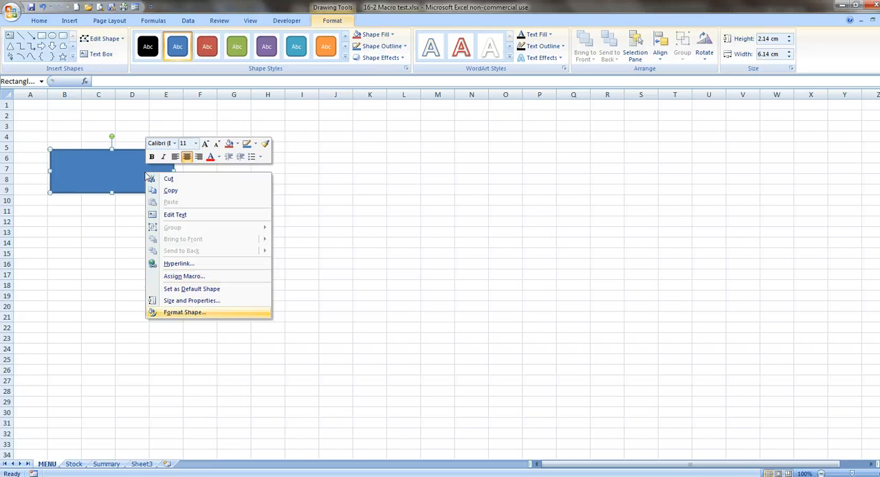
click(180, 312)
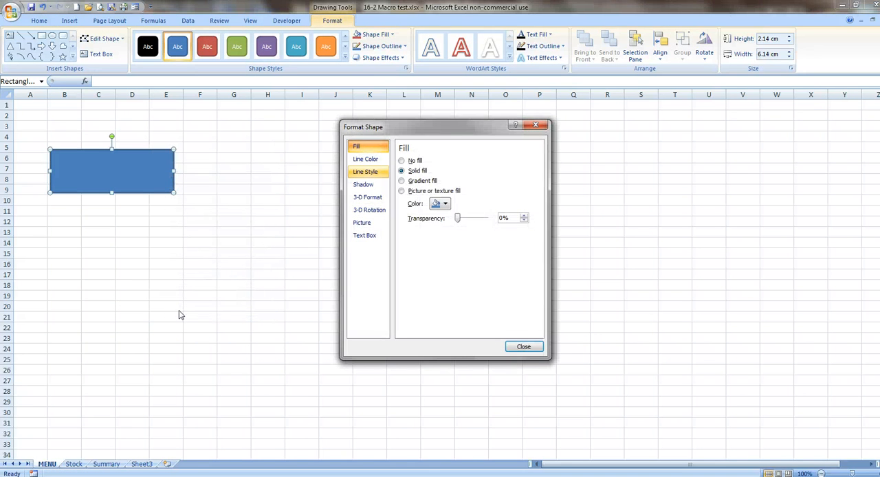
click(445, 204)
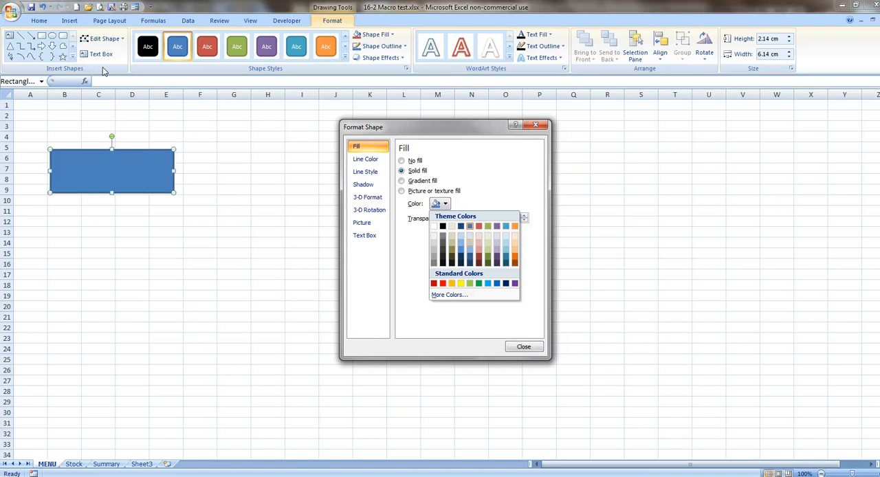
click(470, 245)
click(524, 347)
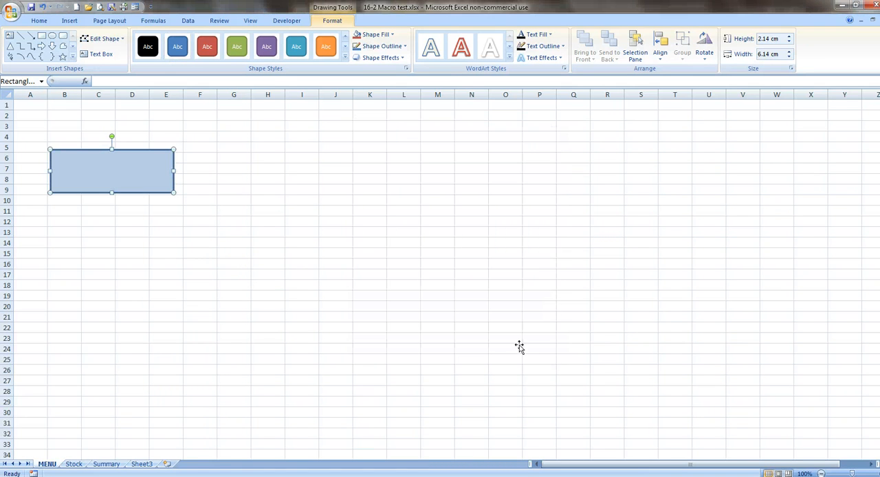
- Add the text MOVE TO SUMMARY inside the rectangle
right_click(137, 162)
key(x)
text(MOVE TO SUMMARY)
- Format the MOVE TO SUMMARY label in black and enlarge its font to size 16
drag(79, 170, 148, 172)
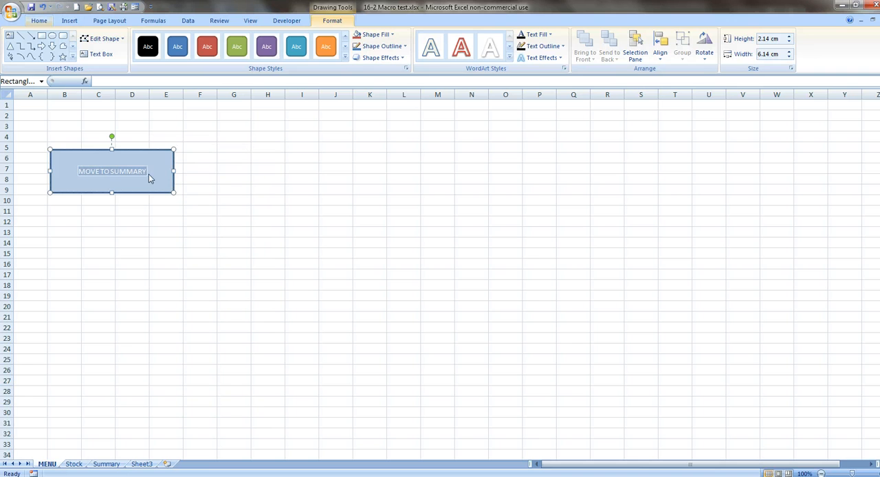
click(40, 22)
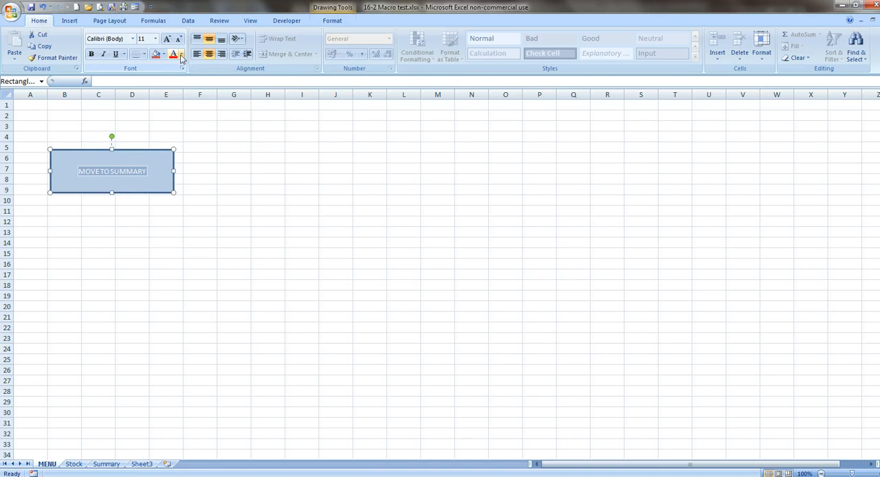
click(181, 54)
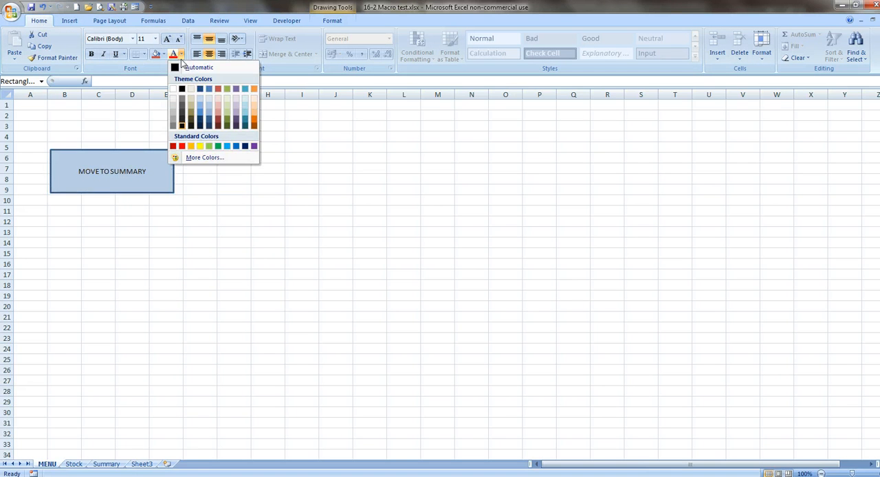
click(183, 129)
click(166, 39)
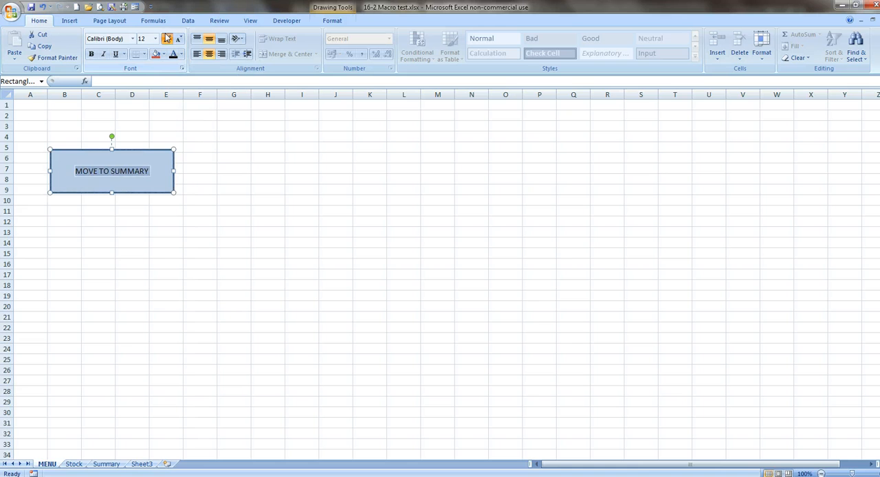
click(166, 39)
click(166, 38)
key(Escape)
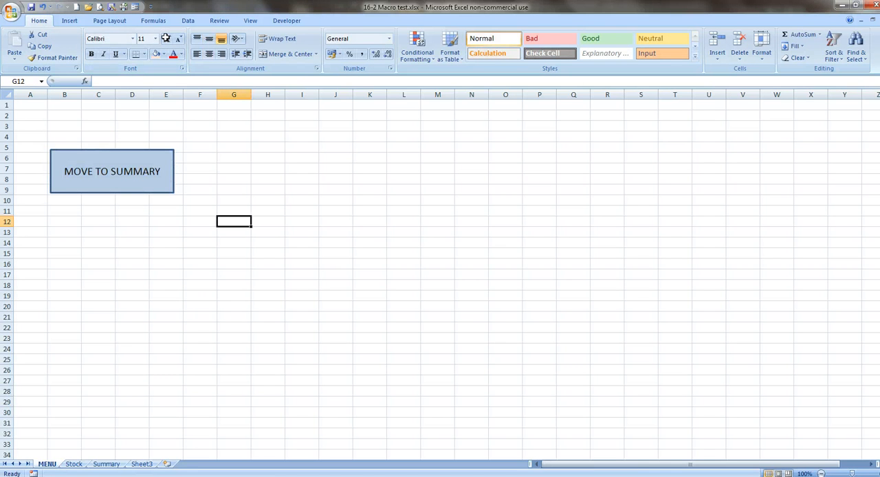
- Assign the Movetosummary macro to the MOVE TO SUMMARY rectangle
right_click(115, 158)
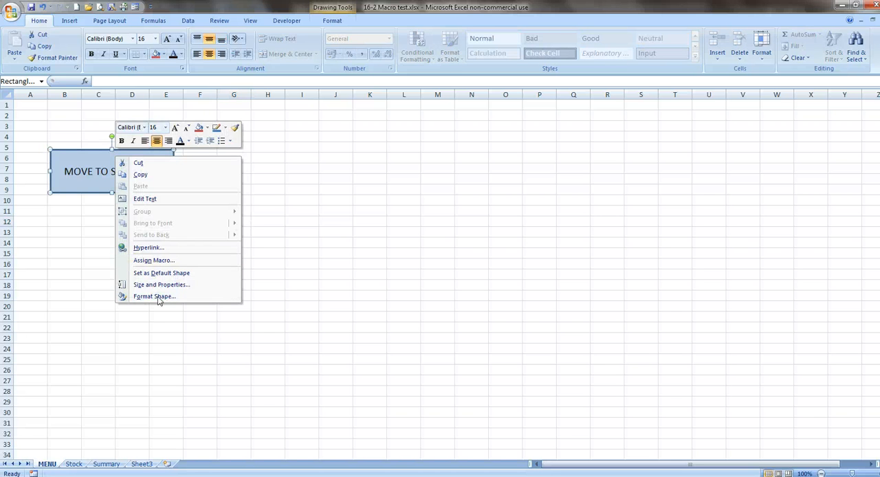
click(158, 260)
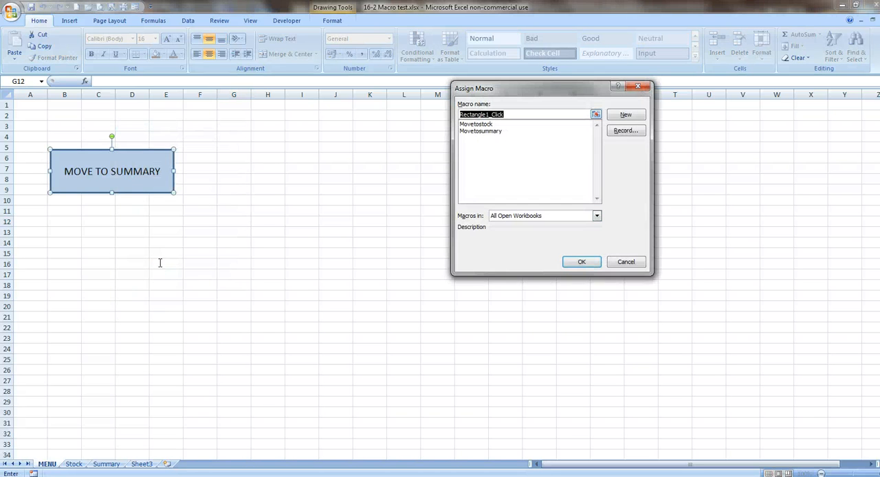
click(473, 132)
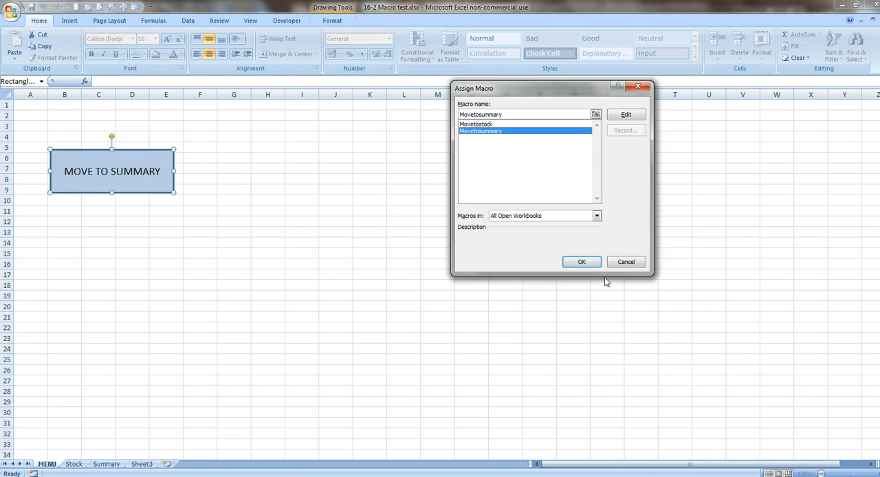
click(584, 261)
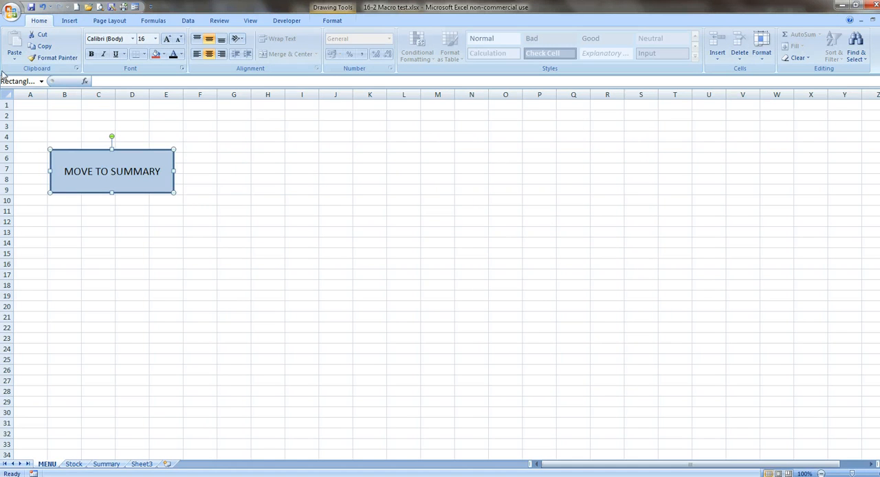
- Fill all cells of the MENU sheet with a light green theme colour
click(6, 93)
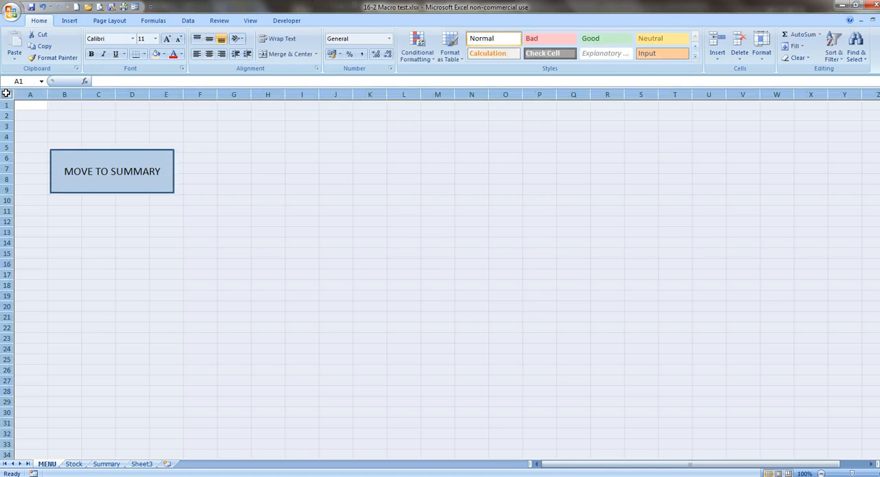
click(164, 54)
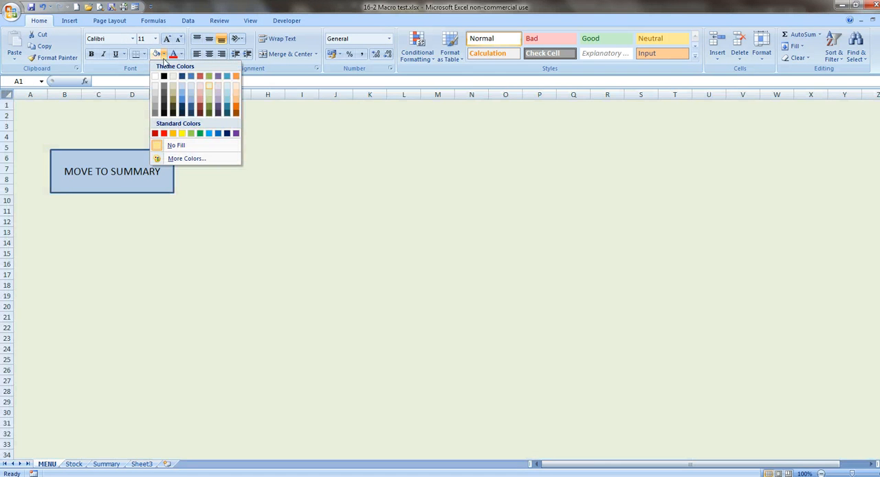
click(211, 85)
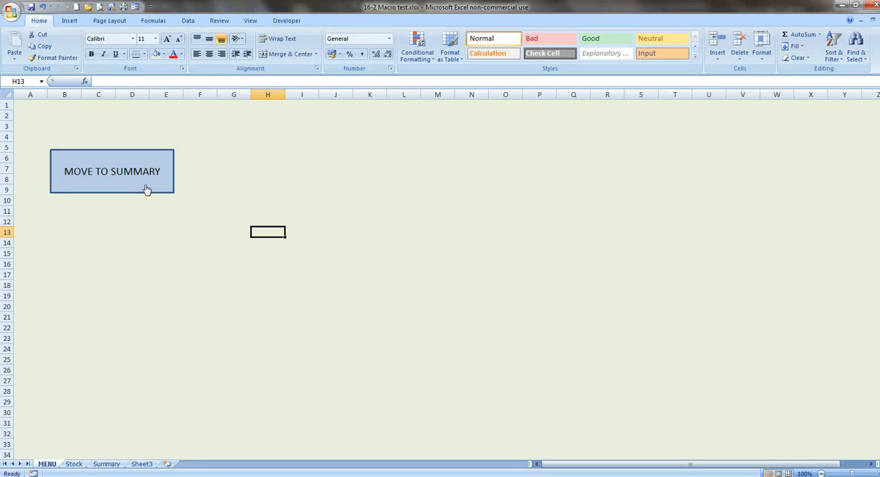
- Draw a wide rectangle about 1.61 cm high and 20.37 cm wide above the MOVE TO SUMMARY rectangle on the MENU sheet
click(70, 20)
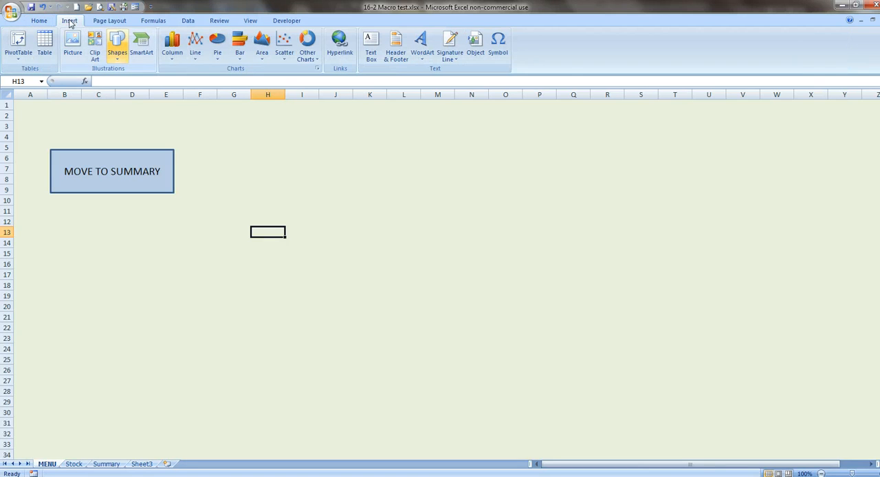
click(117, 52)
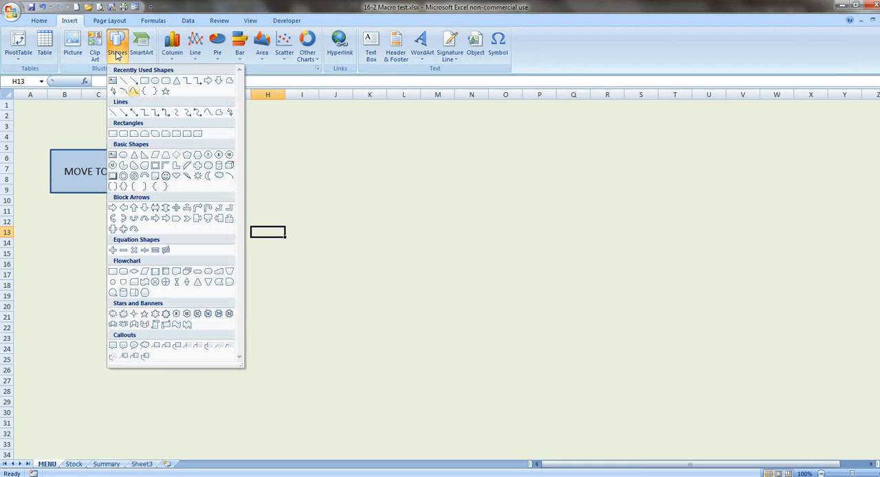
click(144, 81)
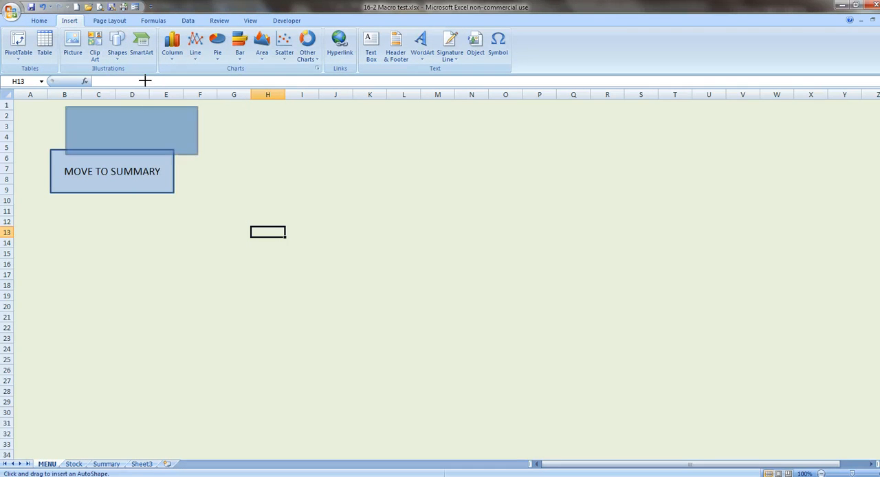
mouse_move(198, 155)
mouse_down()
mouse_move(432, 154)
mouse_move(474, 140)
mouse_up()
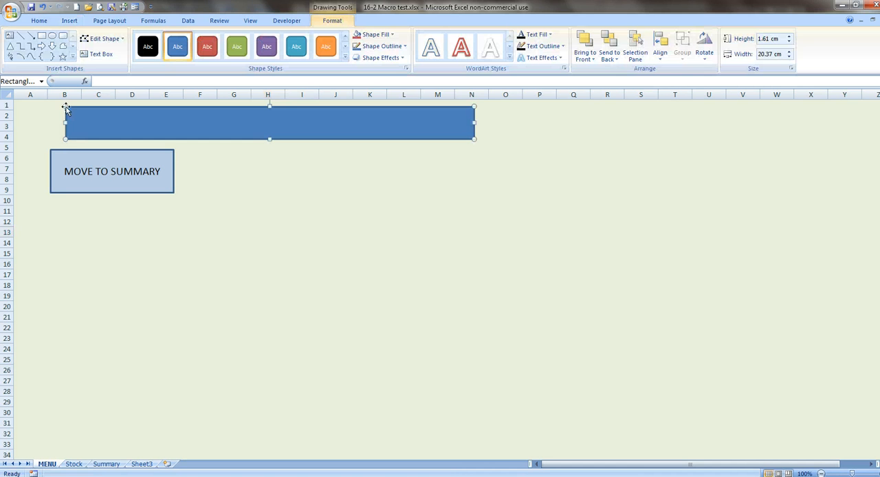
- Fill the wide heading rectangle with the standard orange colour
right_click(473, 139)
click(410, 270)
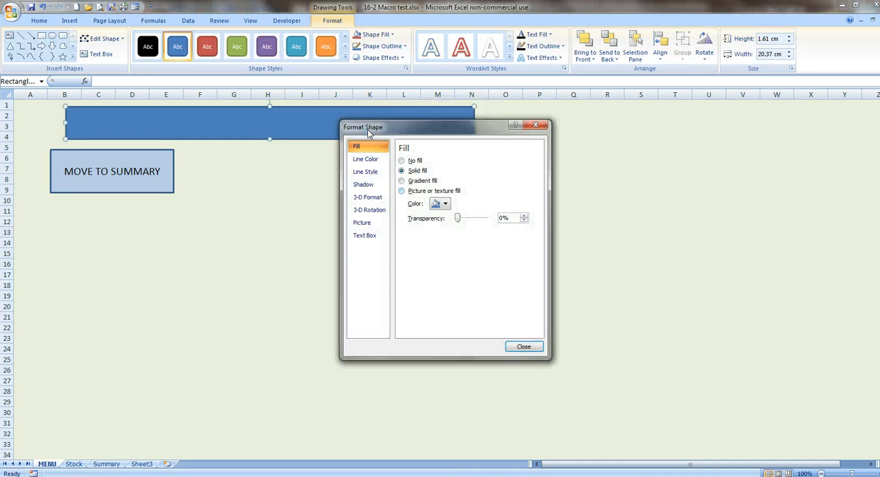
click(440, 203)
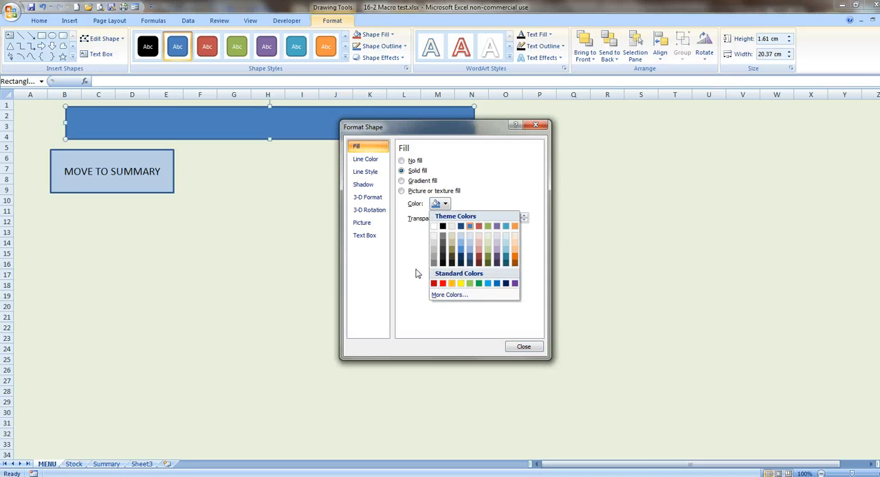
click(451, 282)
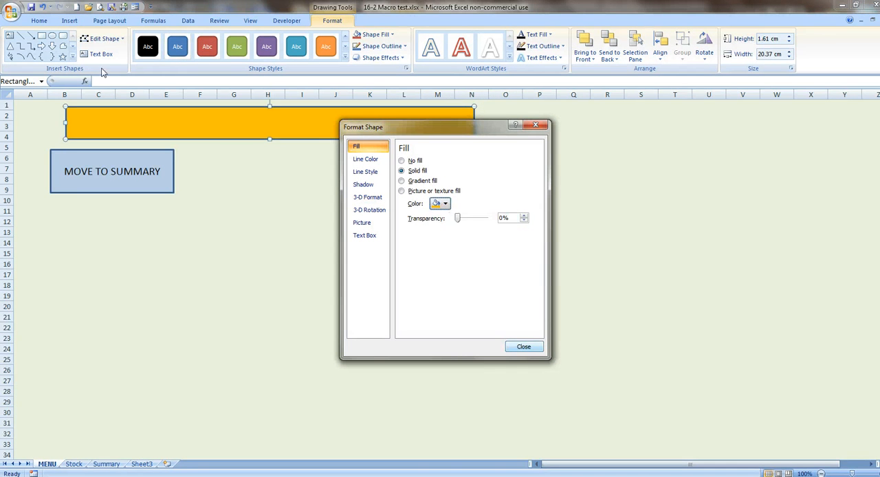
click(524, 347)
- Add the text MENU SCREEN inside the orange heading rectangle
right_click(349, 118)
click(378, 161)
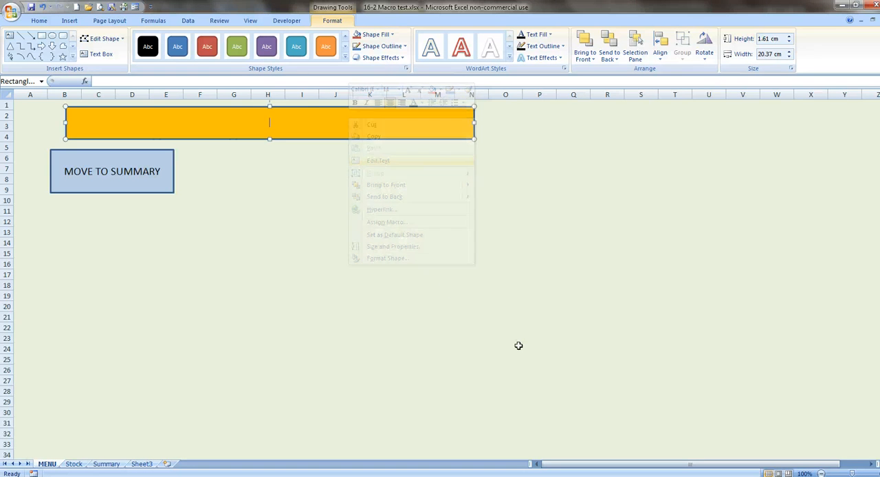
text(MENU)
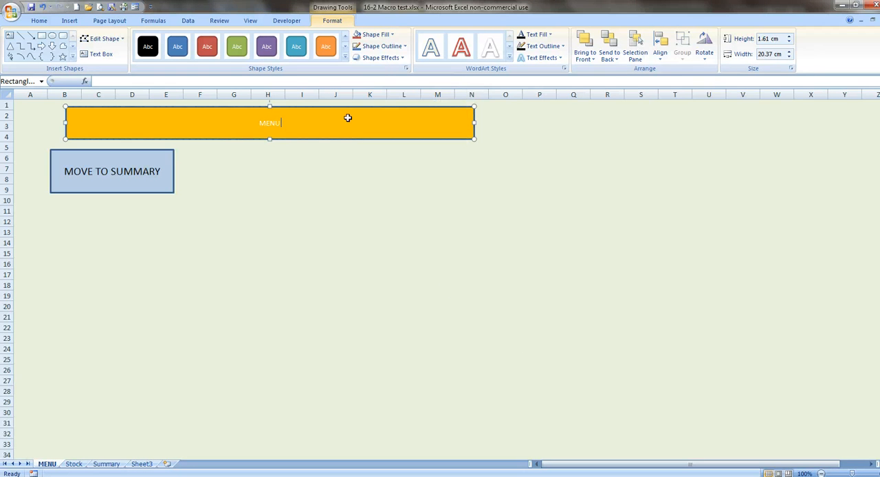
text( SCREEW)
key(BackSpace)
text(N)
click(204, 96)
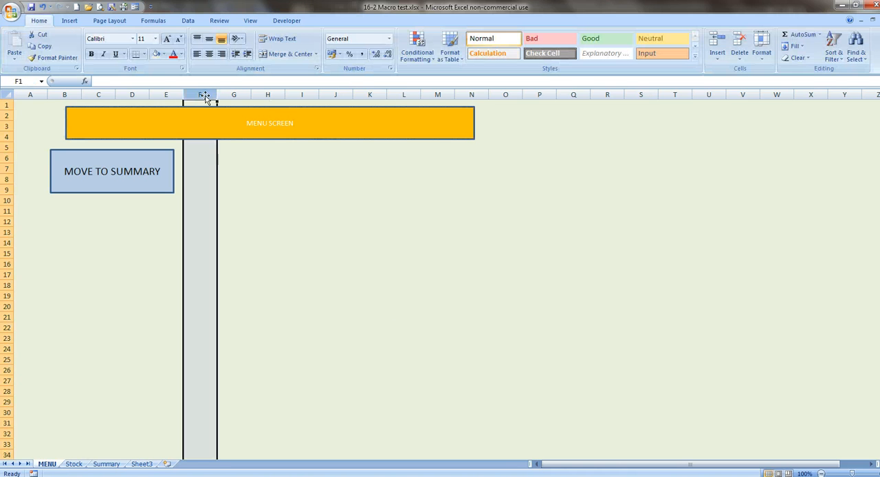
- Format the MENU SCREEN heading text as bold, italic and red at size 20
drag(295, 124, 246, 125)
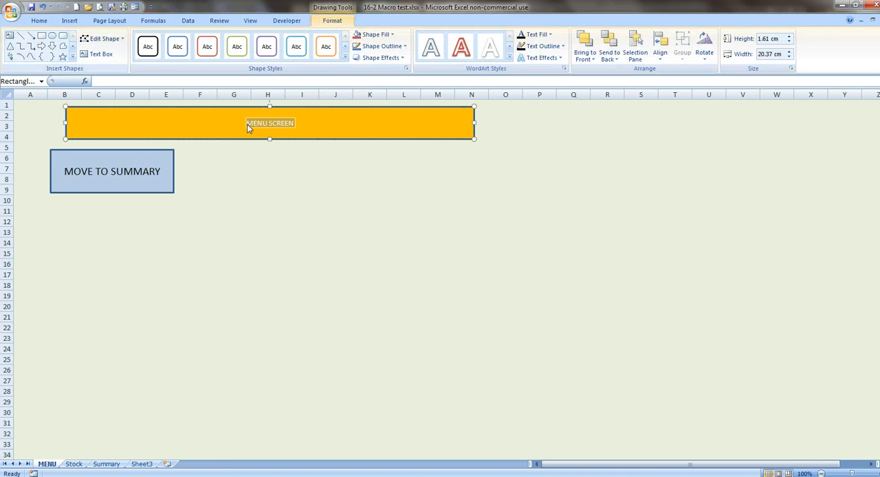
click(39, 20)
click(167, 39)
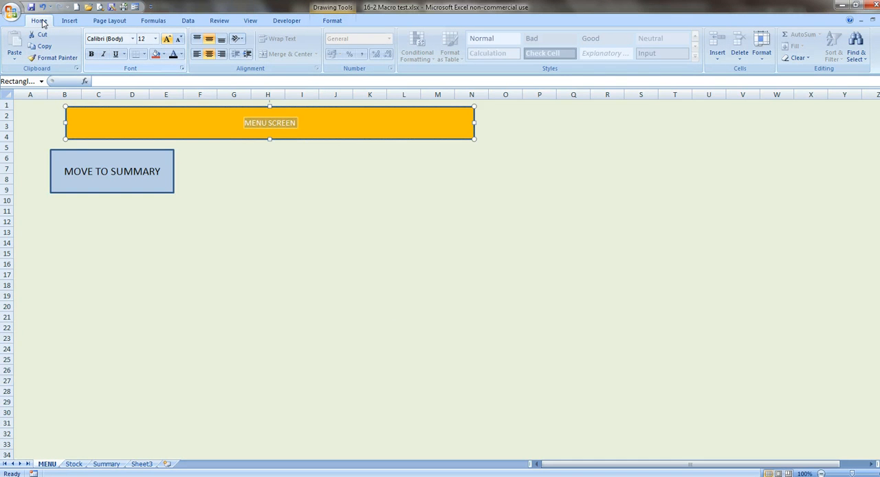
click(166, 39)
click(166, 40)
click(167, 39)
click(166, 39)
click(90, 54)
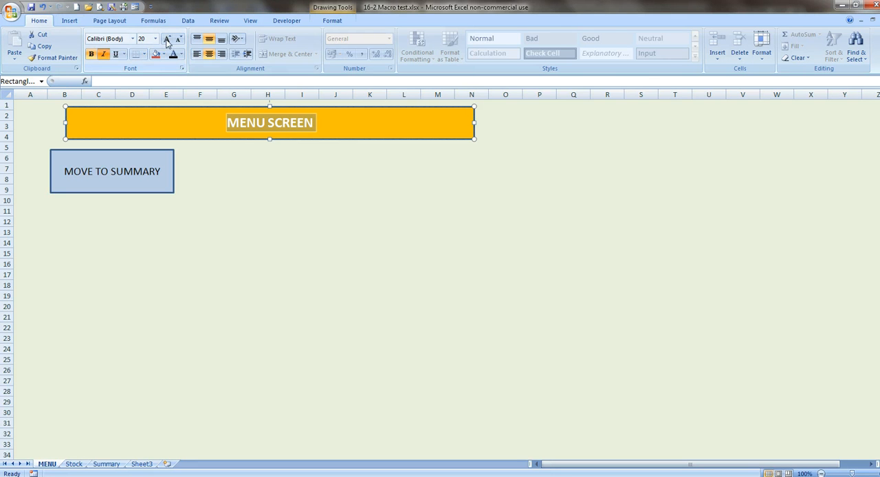
click(103, 54)
click(180, 54)
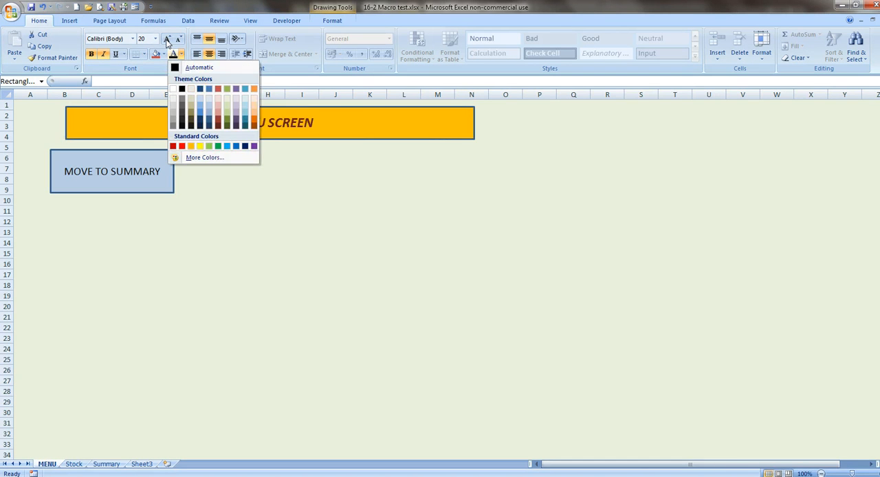
click(182, 145)
drag(234, 200, 268, 221)
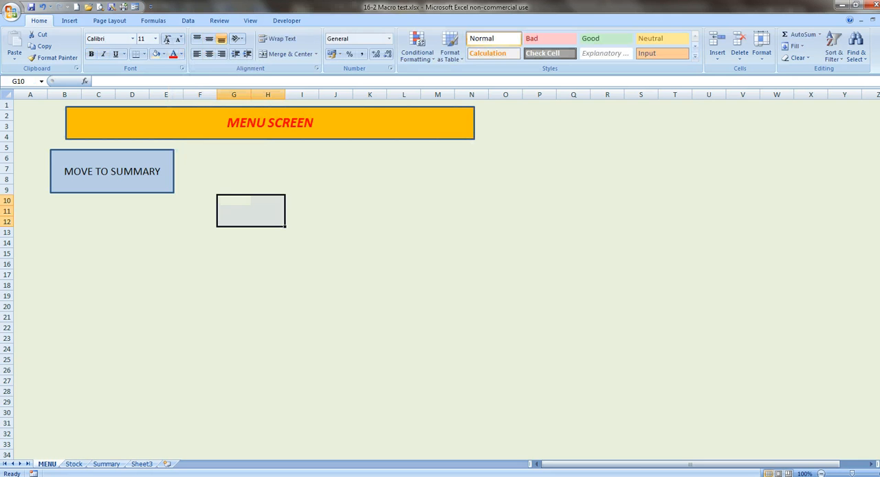
- Save the workbook 16-2 Macro test as an Excel Macro-Enabled Workbook (*.xlsm) in My documents
click(11, 13)
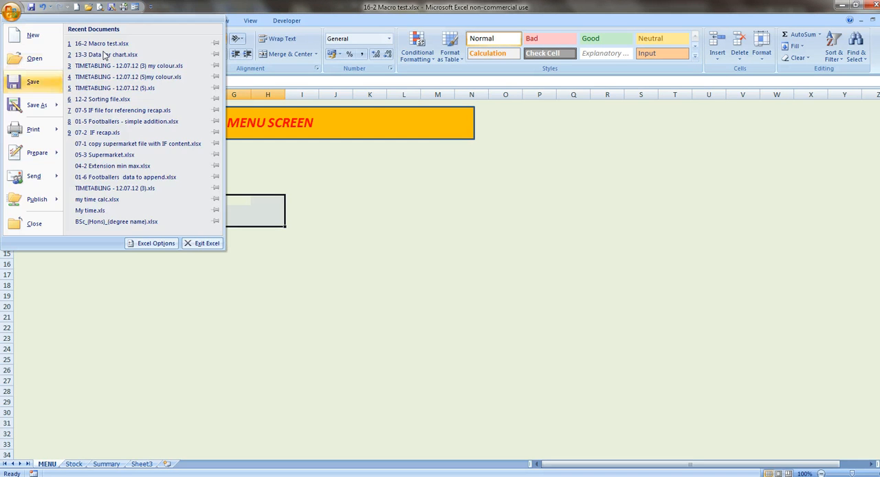
click(183, 57)
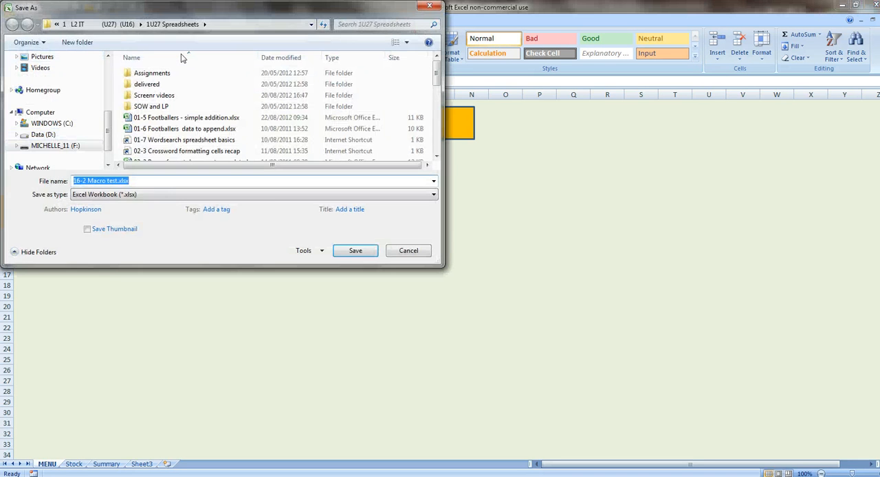
click(196, 195)
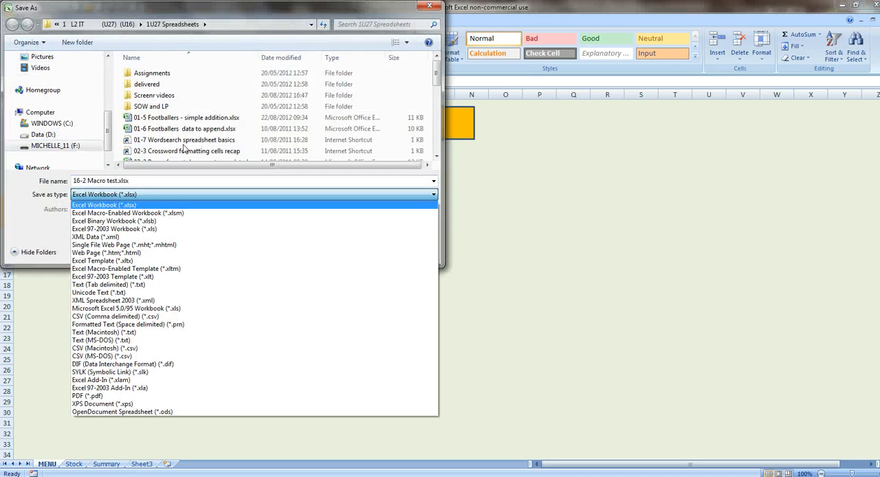
key(Down)
key(Return)
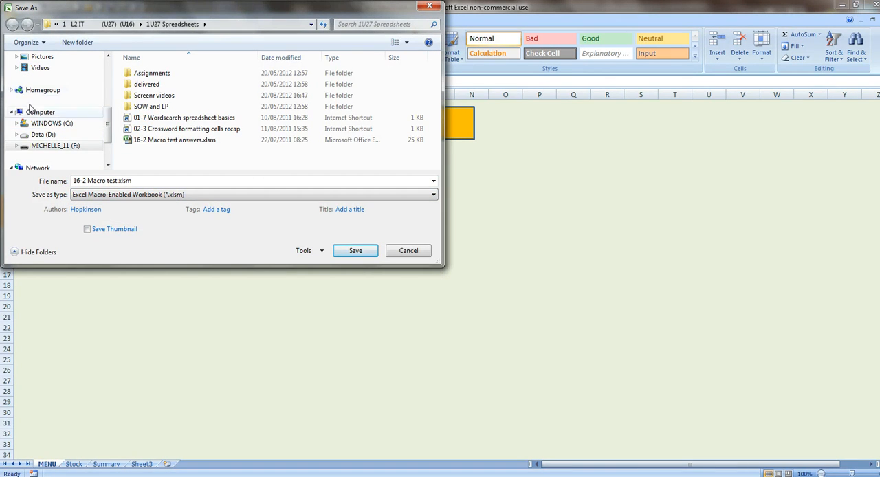
scroll(107, 124, up, 2)
drag(133, 217, 99, 124)
click(62, 69)
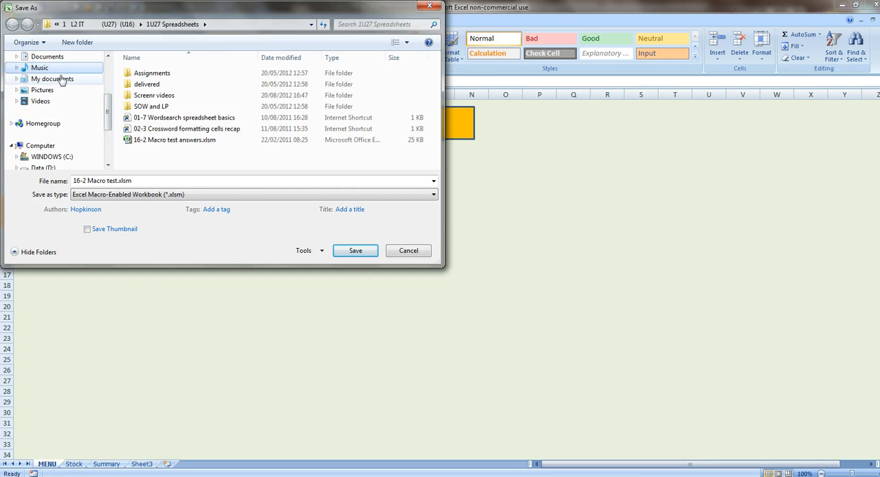
click(64, 78)
click(350, 253)
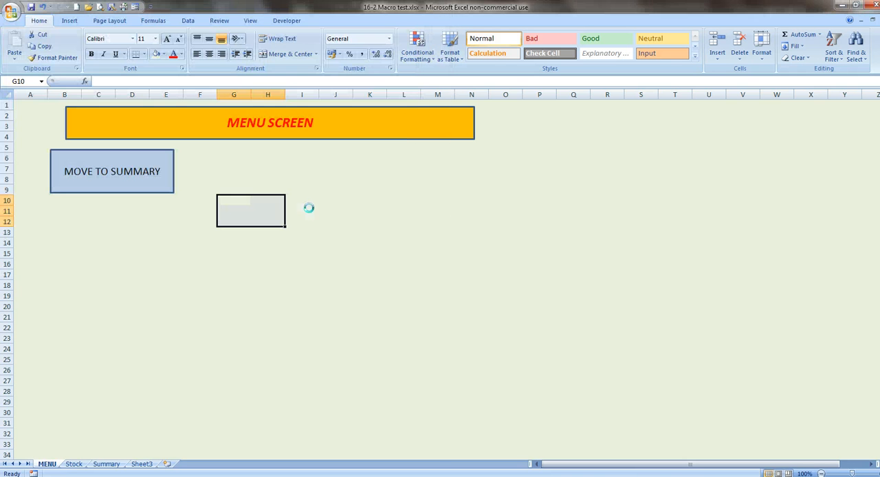
click(433, 338)
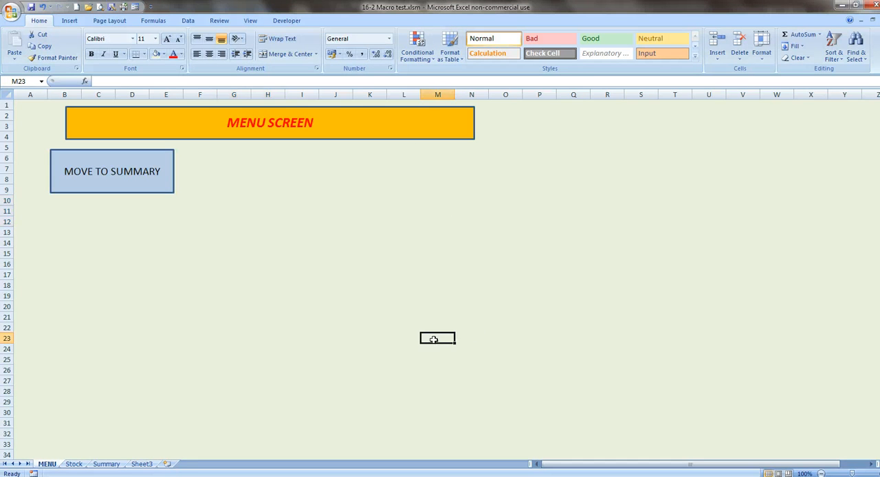
- Test the MOVE TO SUMMARY button and look through the Stock and Summary sheets, returning to the MENU sheet
click(108, 163)
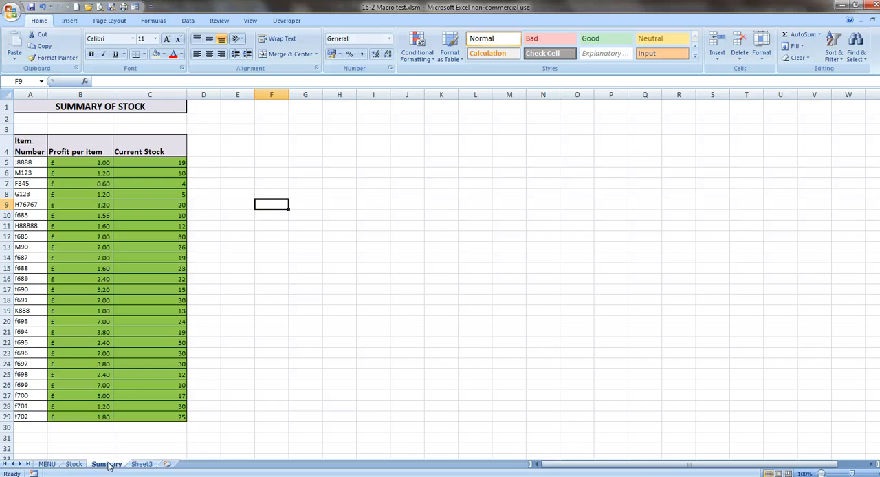
click(46, 465)
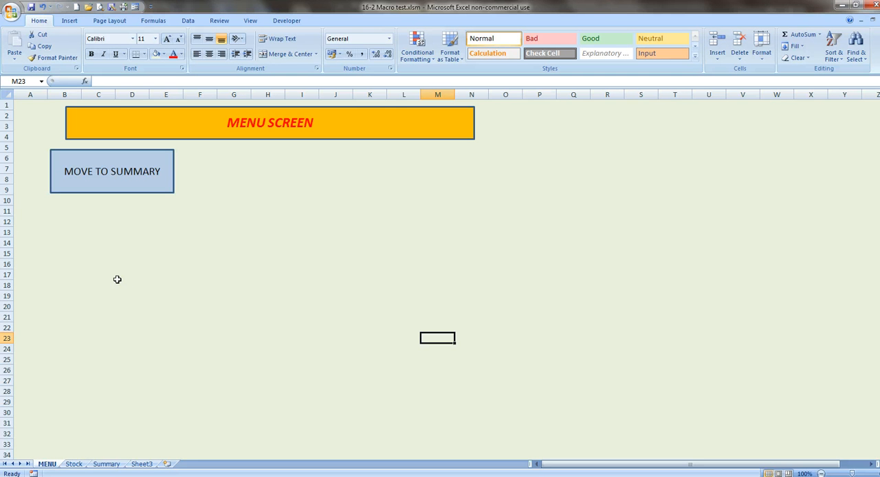
click(74, 465)
click(101, 464)
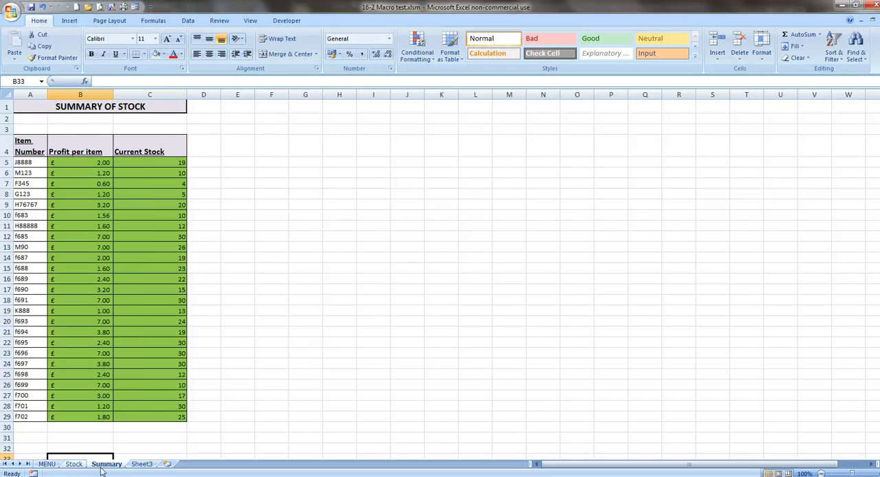
click(74, 464)
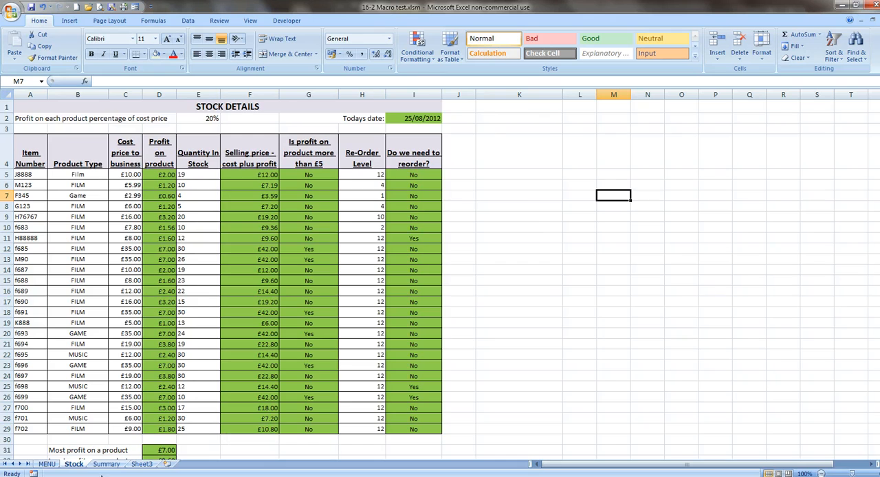
click(107, 466)
click(107, 466)
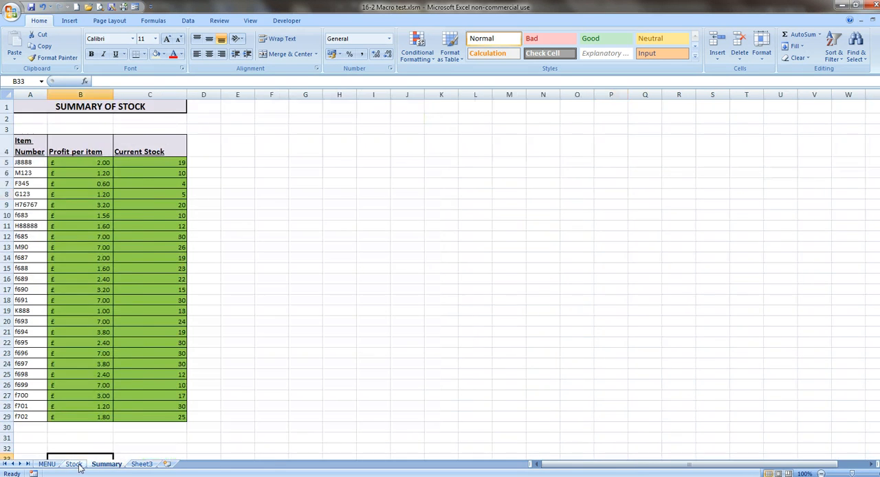
click(77, 465)
click(49, 464)
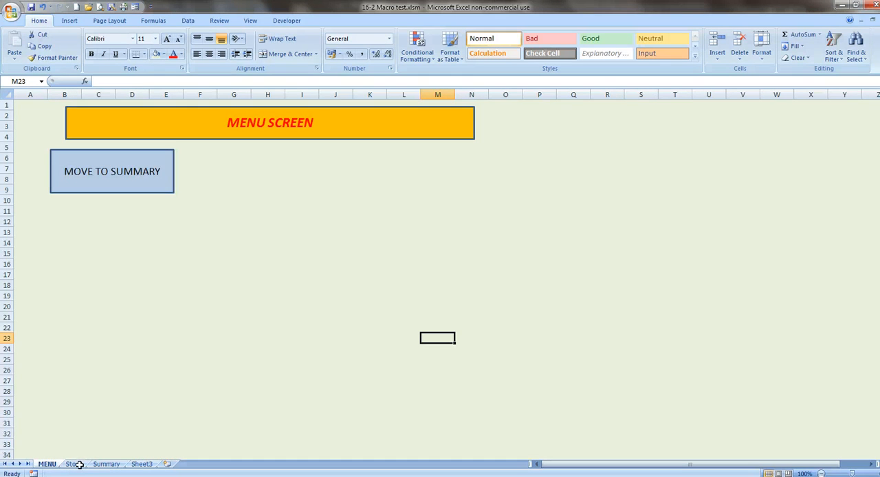
click(293, 25)
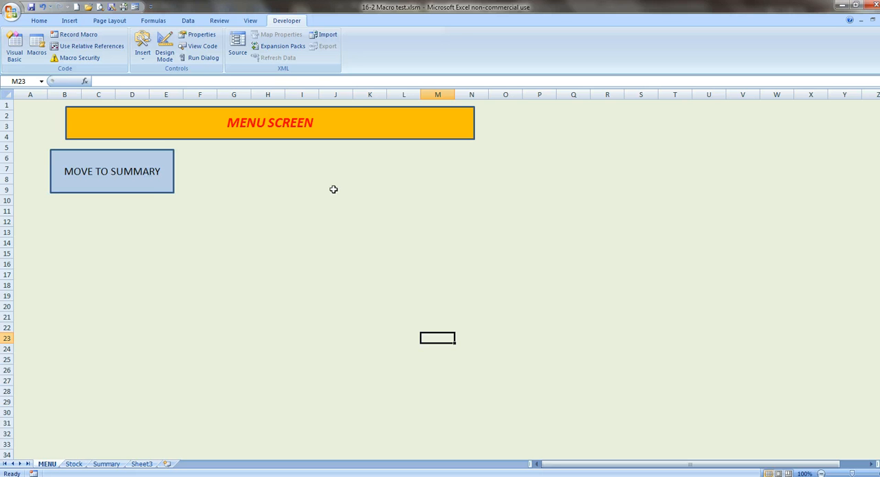
right_click(152, 164)
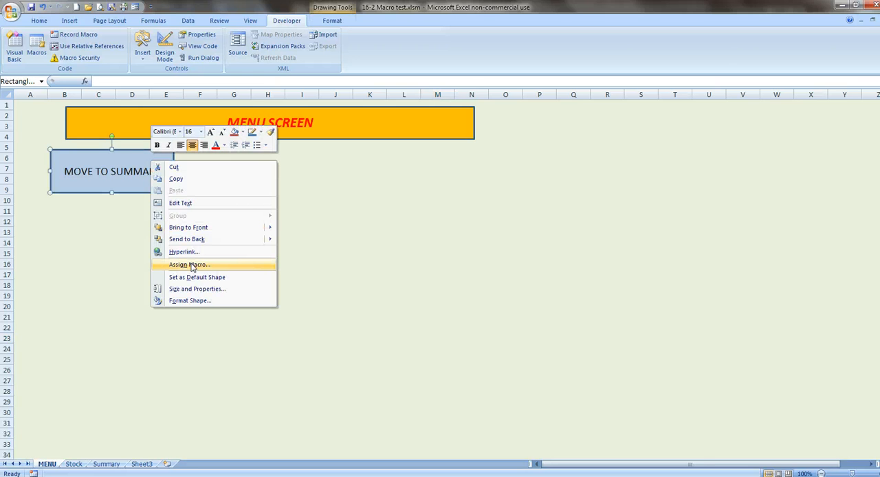
click(431, 265)
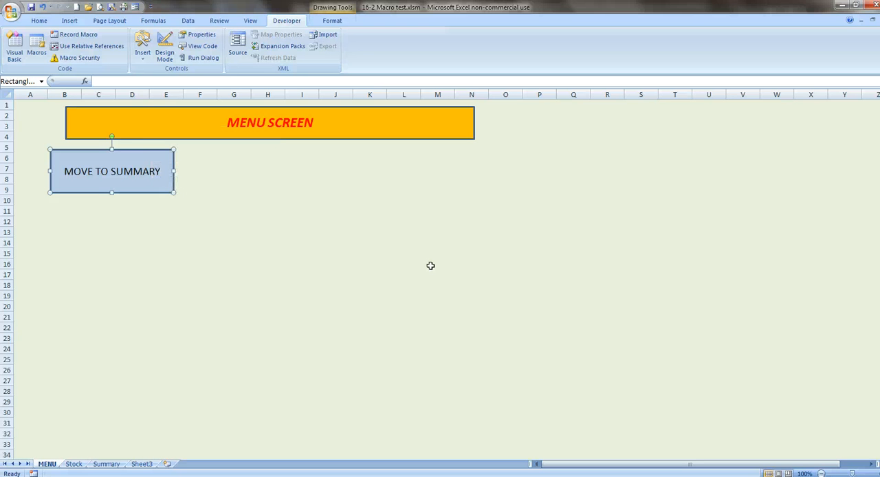